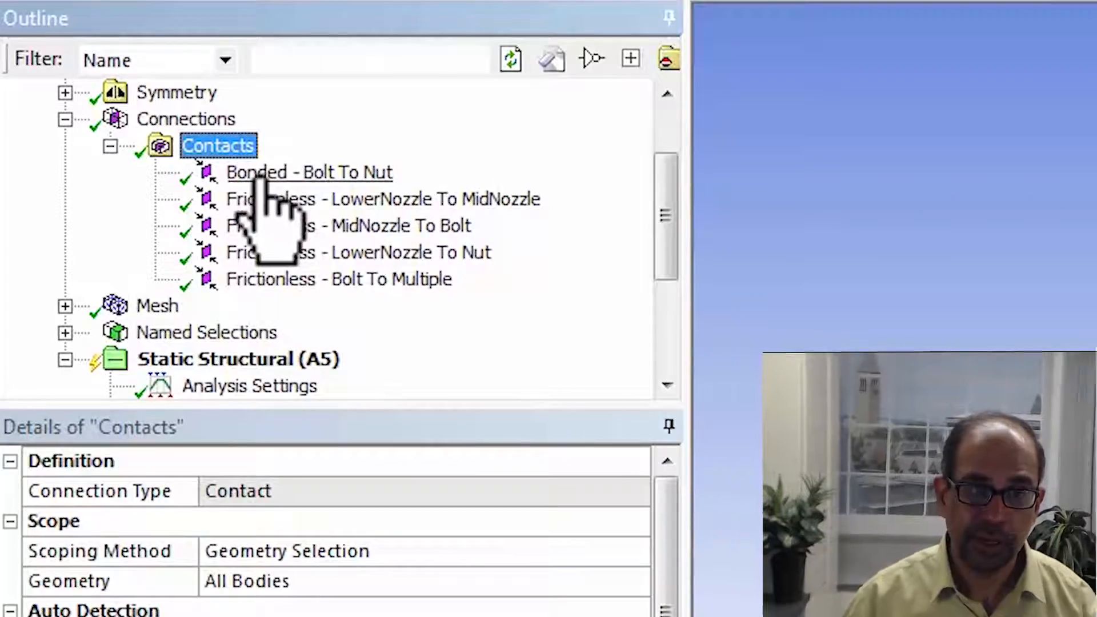
# Examine the contact and target faces of the Bonded - Bolt To Nut contact region.
pyautogui.click(261, 173)
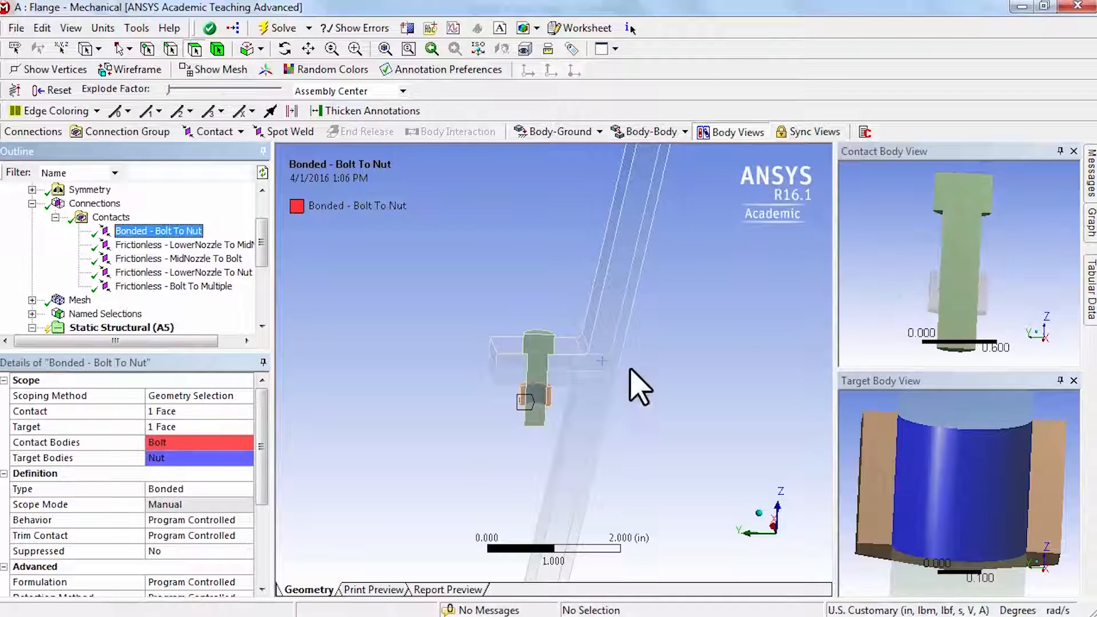
pyautogui.moveTo(914, 297); pyautogui.dragTo(972, 338, button='middle')
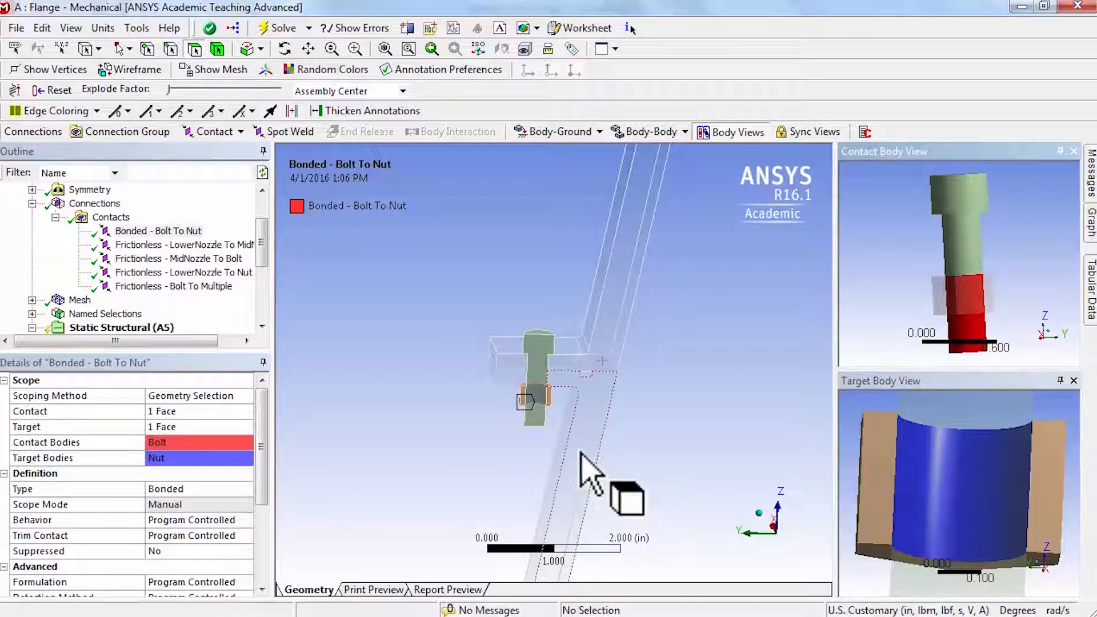
# Inspect the LowerNozzle contact faces of the Frictionless - LowerNozzle To MidNozzle region up close in the contact body view.
pyautogui.click(146, 246)
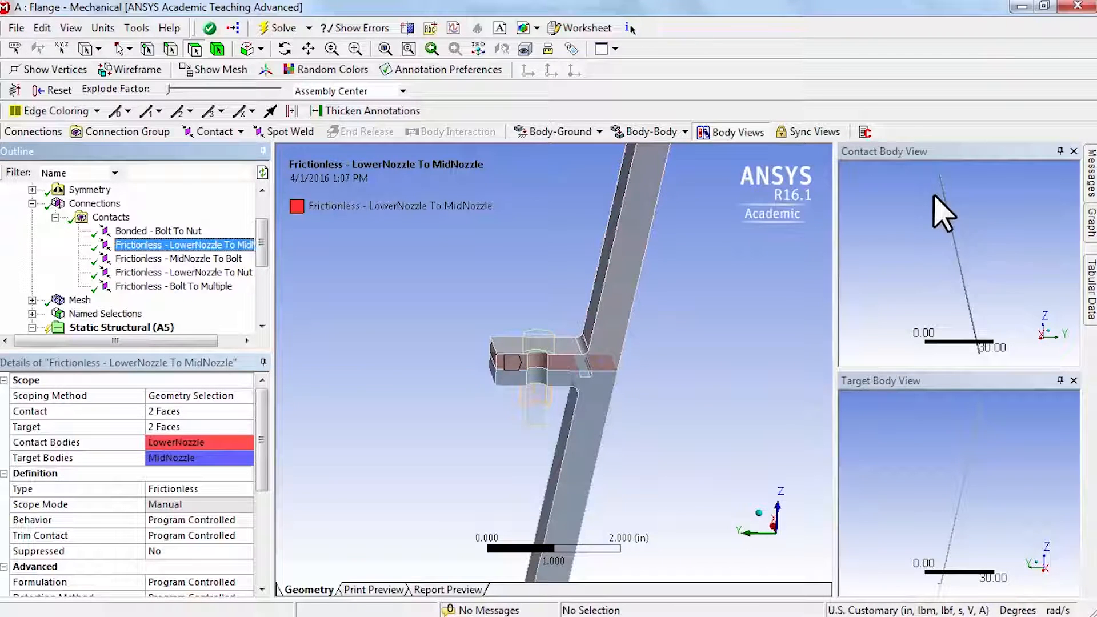
pyautogui.click(932, 257)
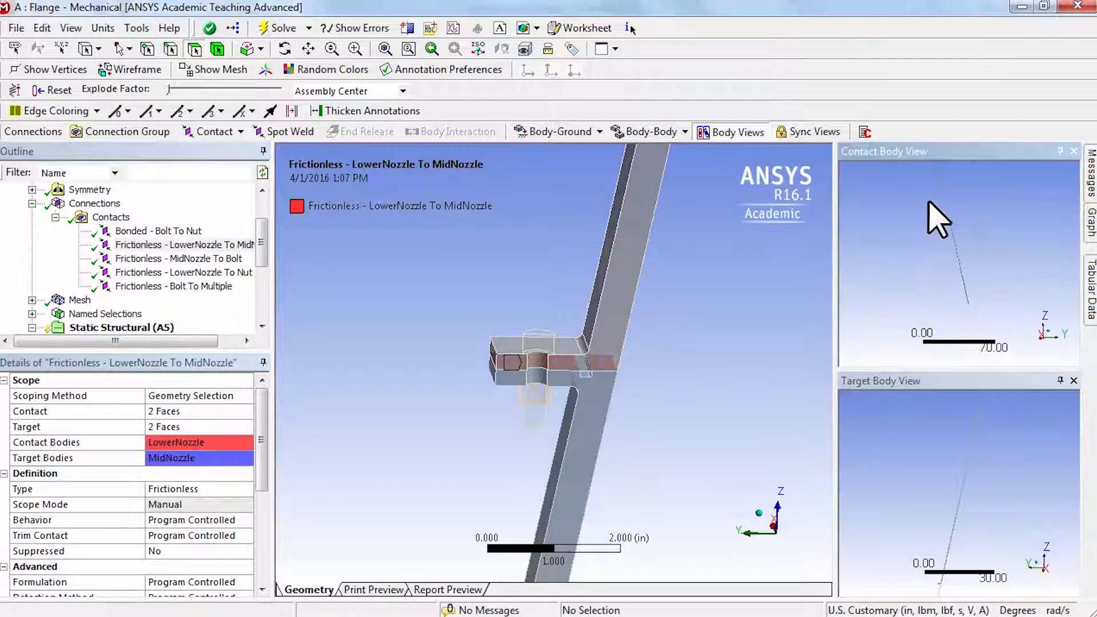
pyautogui.scroll(5, 931, 220)
pyautogui.scroll(5, 934, 270)
pyautogui.scroll(2, 973, 292)
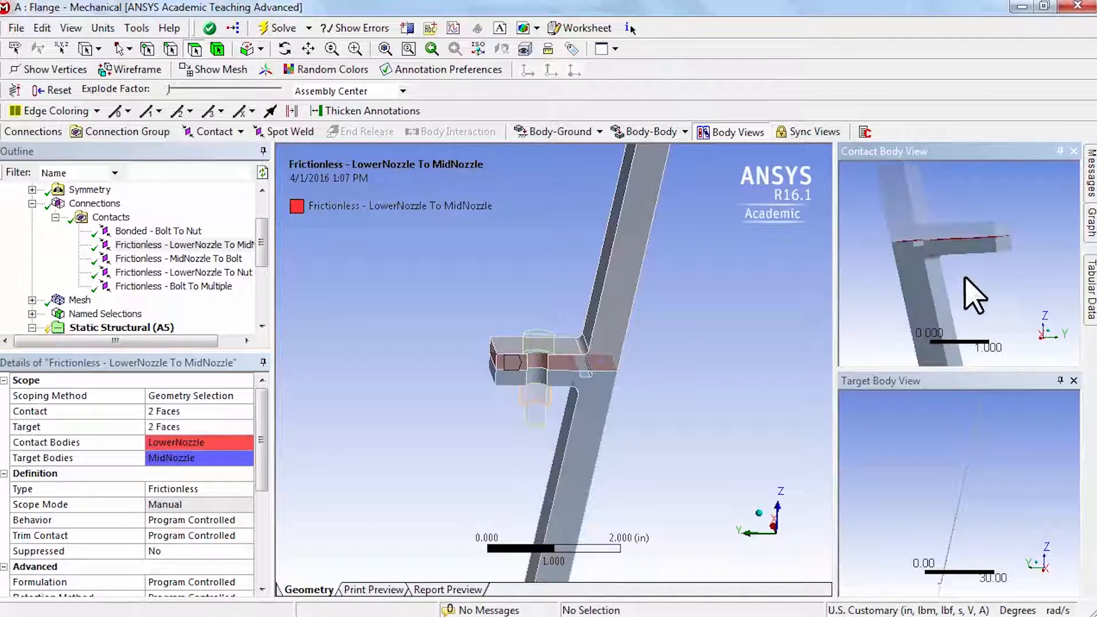
pyautogui.click(286, 49)
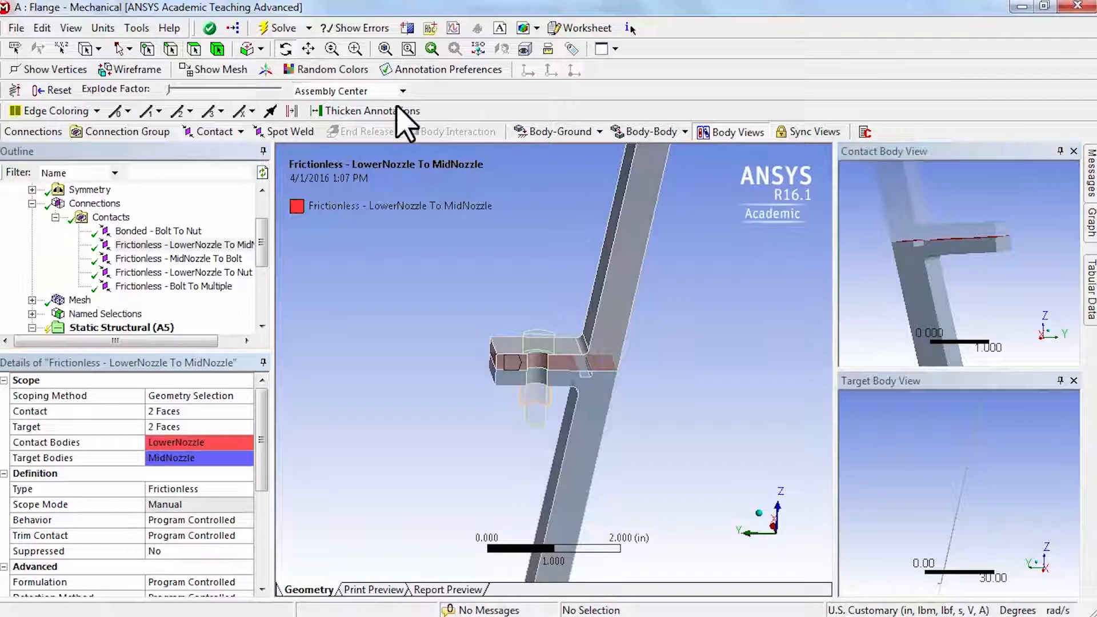
pyautogui.moveTo(927, 240); pyautogui.dragTo(894, 321)
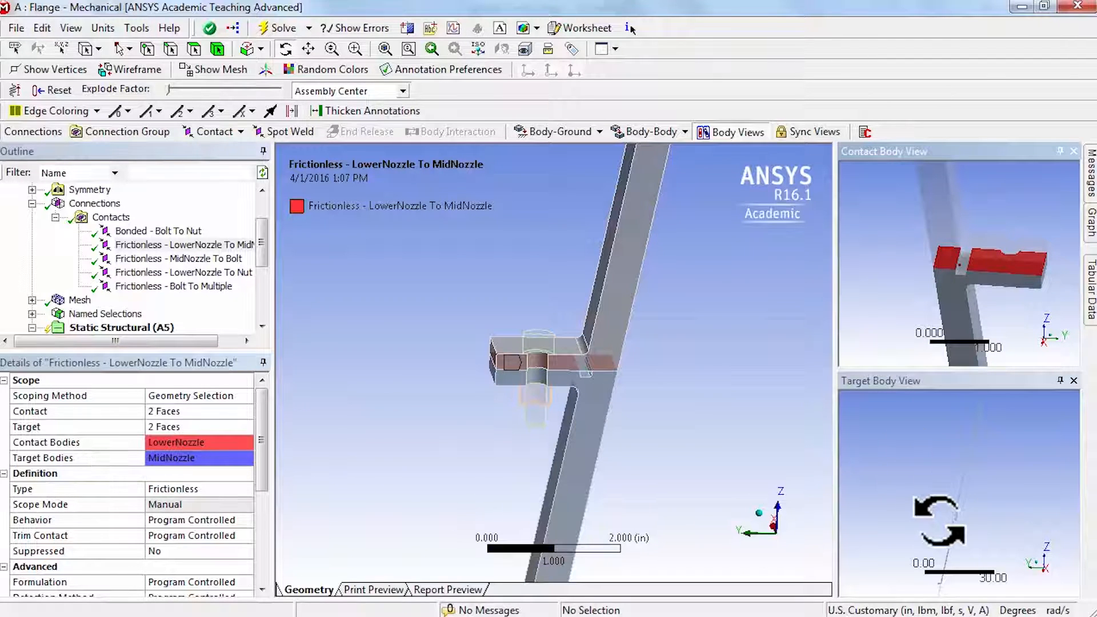
# Inspect the MidNozzle target faces of the Frictionless - LowerNozzle To MidNozzle region up close in the target body view.
pyautogui.click(928, 478)
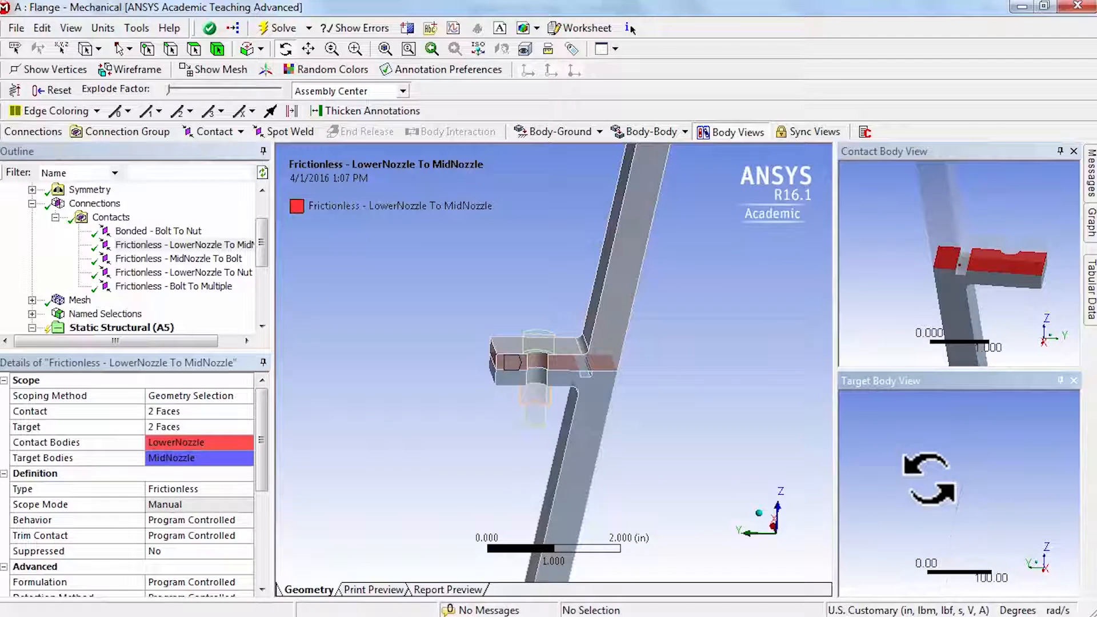
pyautogui.moveTo(934, 505); pyautogui.dragTo(985, 538, button='right')
pyautogui.moveTo(913, 480); pyautogui.dragTo(970, 514, button='right')
pyautogui.moveTo(933, 477); pyautogui.dragTo(977, 520, button='right')
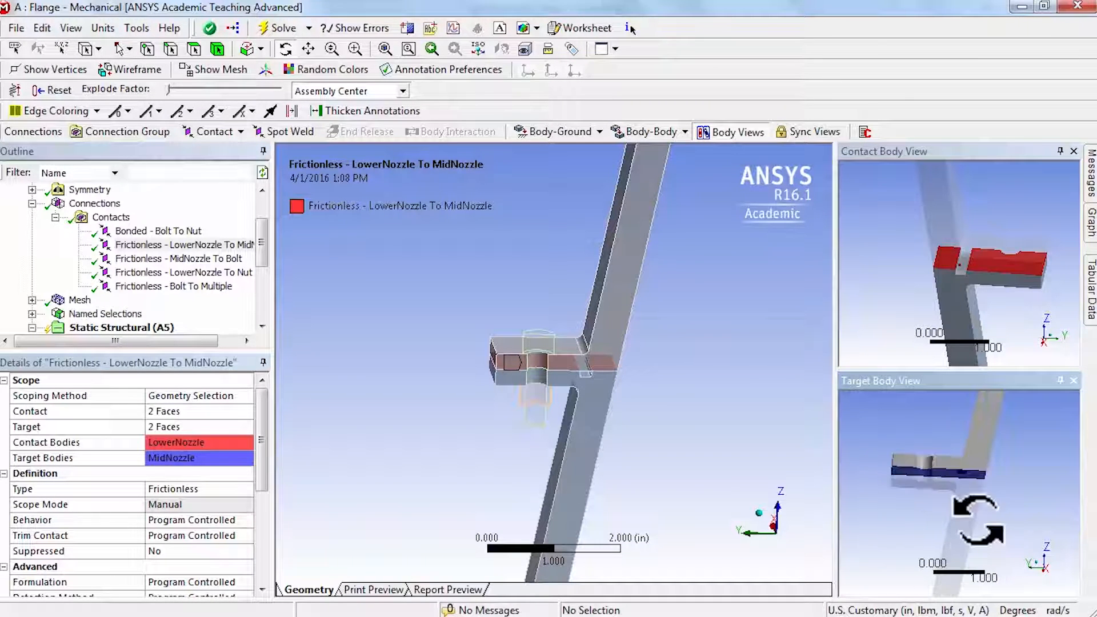
pyautogui.moveTo(931, 448); pyautogui.dragTo(972, 502, button='right')
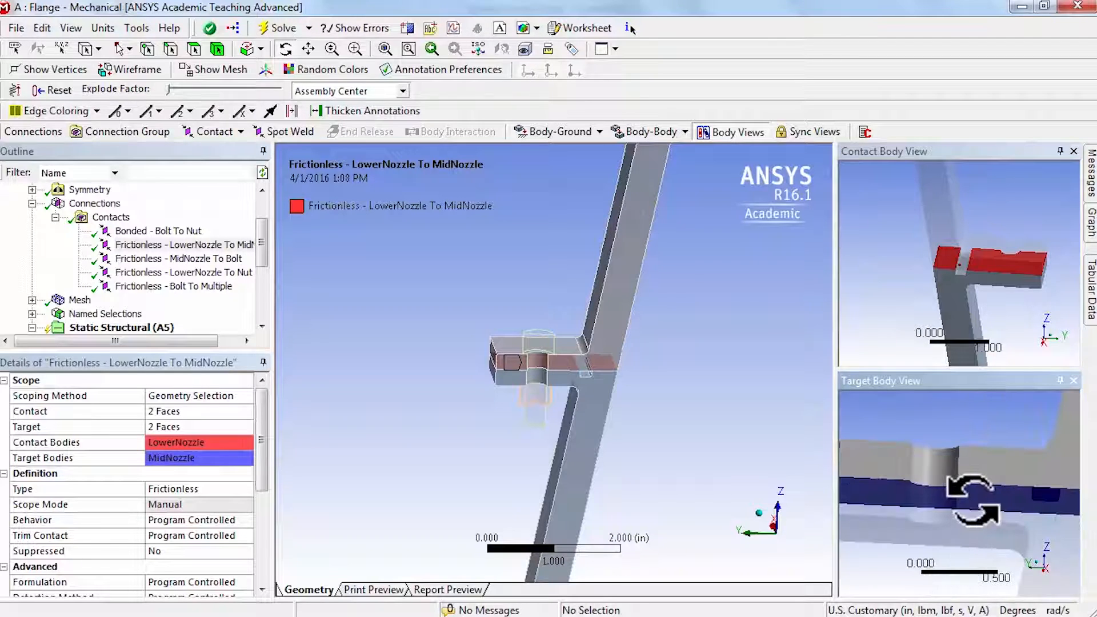
pyautogui.scroll(-5, 973, 501)
pyautogui.scroll(-2, 972, 503)
pyautogui.scroll(-3, 972, 506)
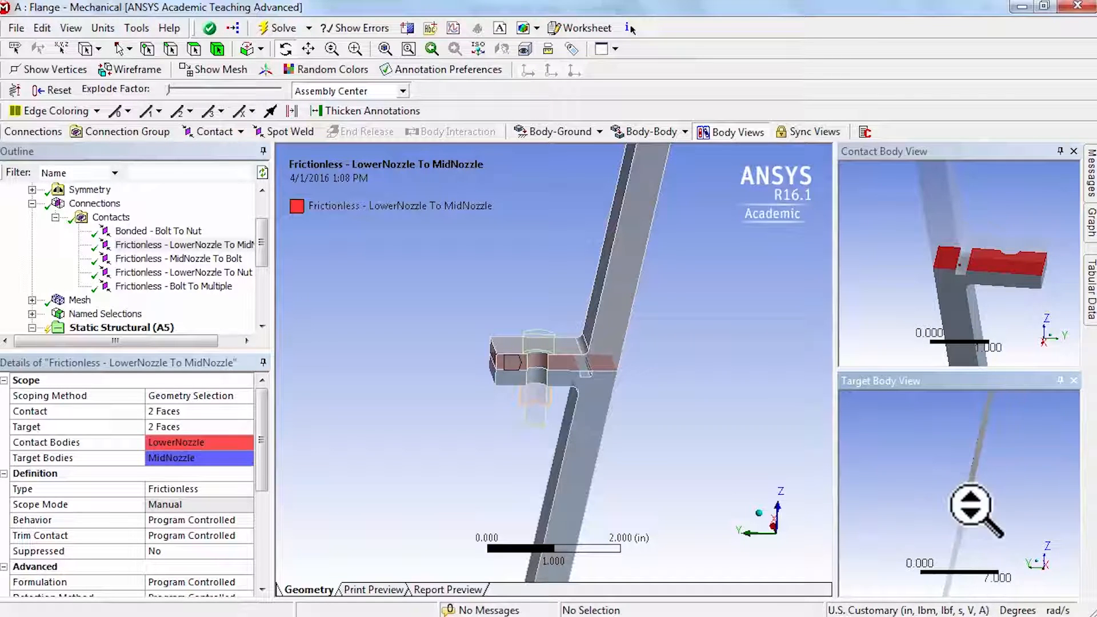
pyautogui.scroll(5, 980, 514)
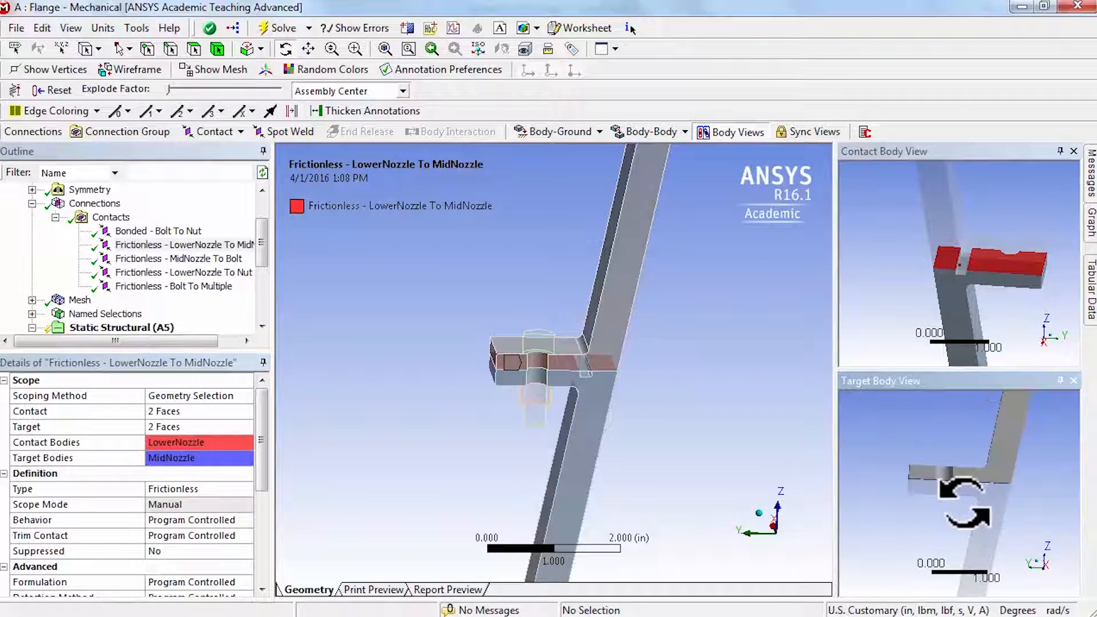
pyautogui.moveTo(965, 506); pyautogui.dragTo(967, 501)
pyautogui.scroll(-4, 964, 498)
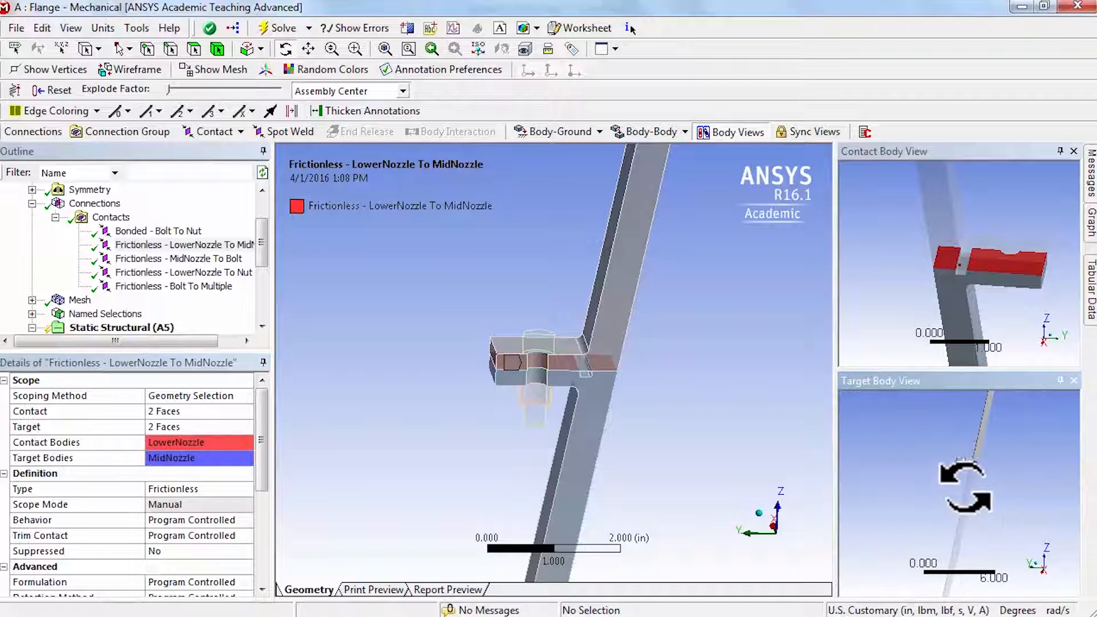
pyautogui.scroll(4, 954, 460)
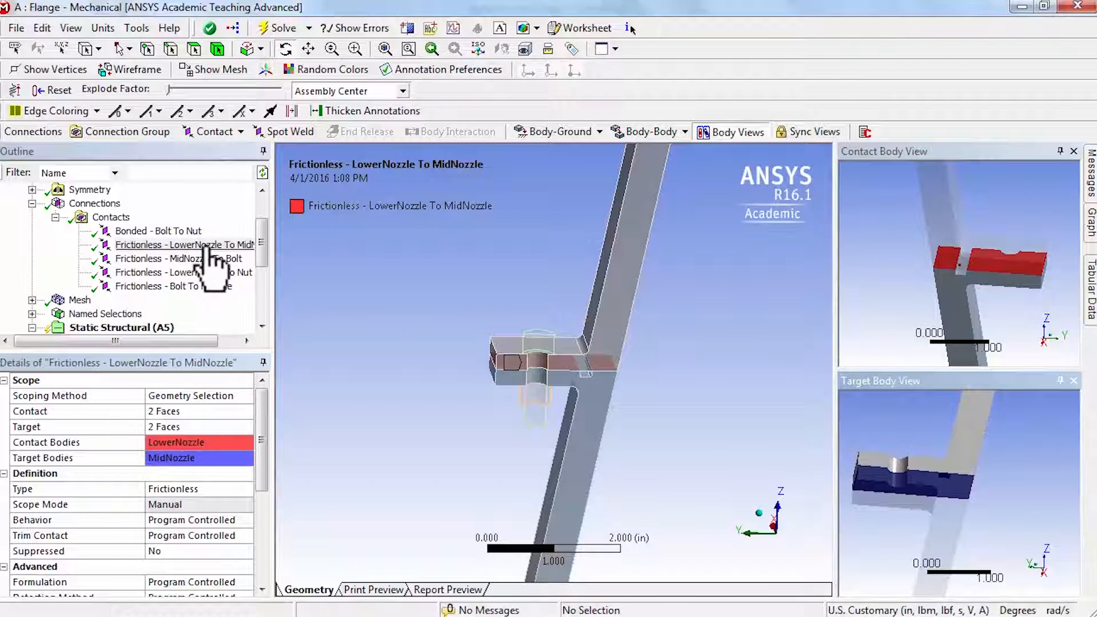
# Insert a new manual contact region under Contacts.
pyautogui.click(111, 218)
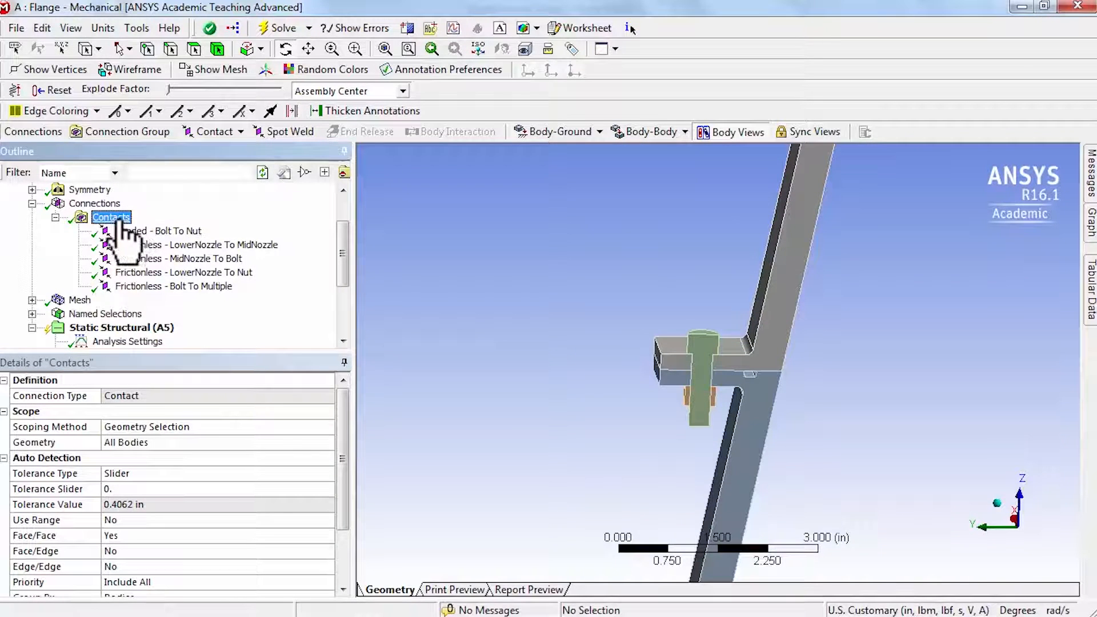
pyautogui.rightClick(121, 220)
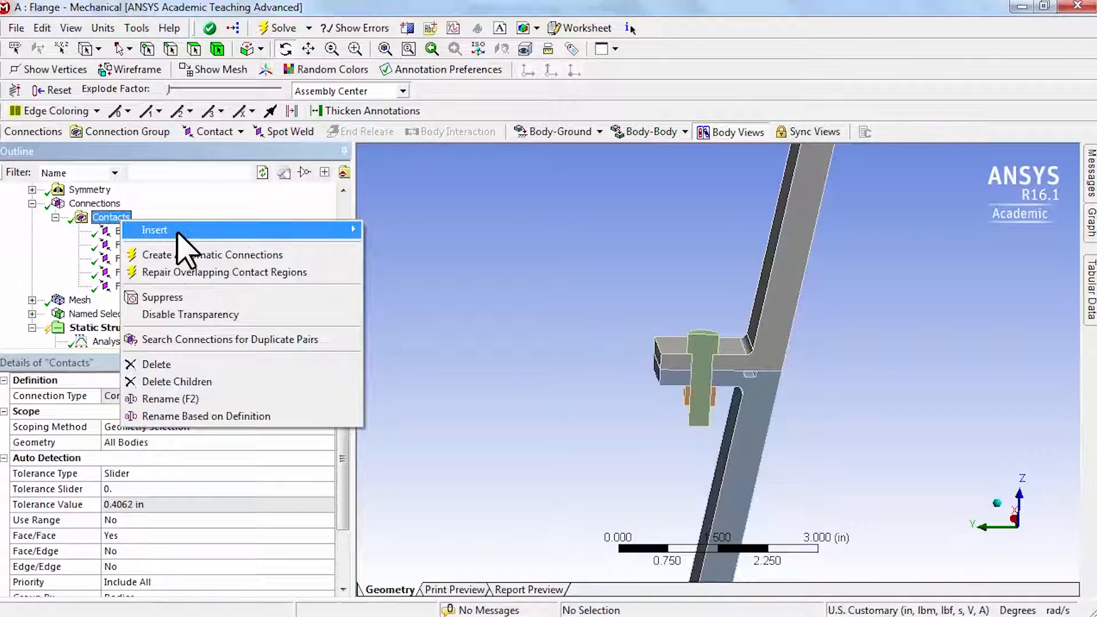
pyautogui.moveTo(179, 231)
pyautogui.click(432, 248)
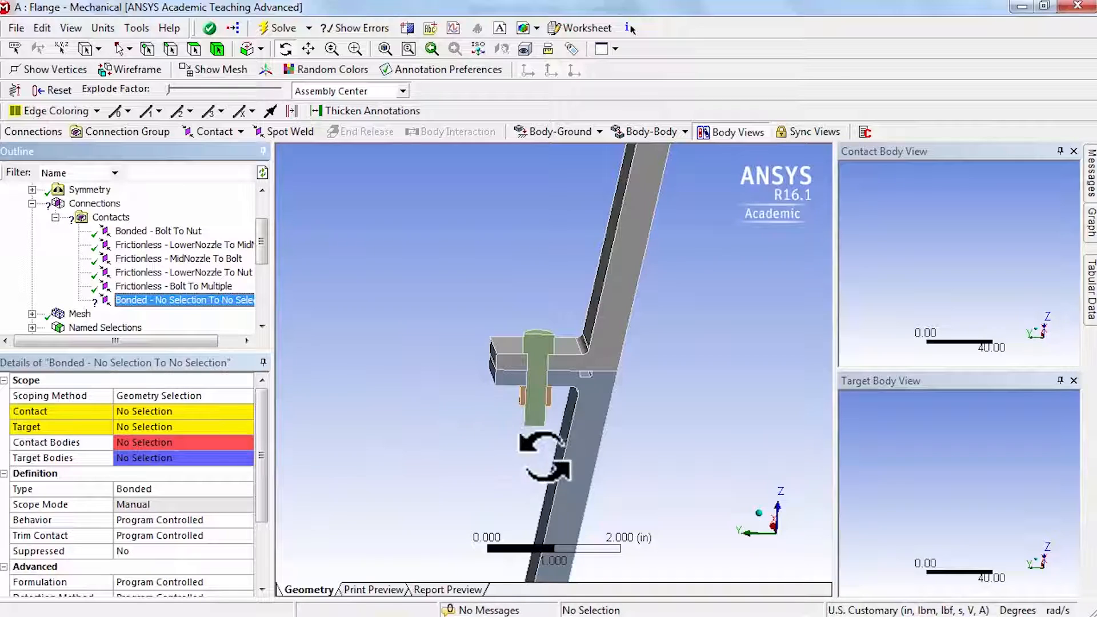
# Isolate the LowerNozzle body by picking one of its faces and hiding all other bodies.
pyautogui.click(195, 51)
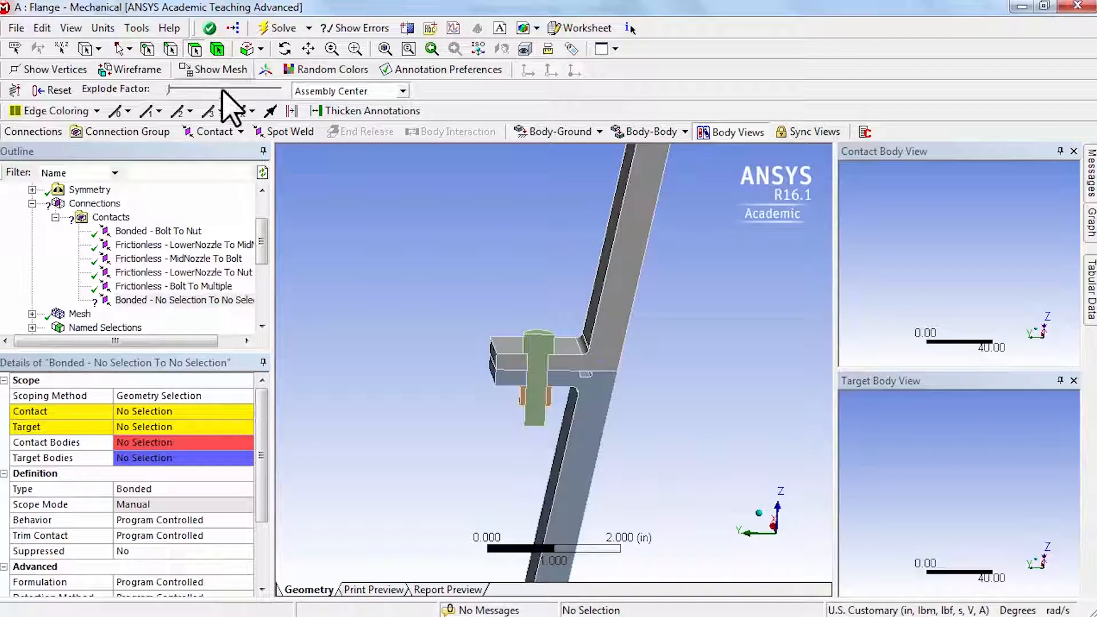
pyautogui.click(588, 394)
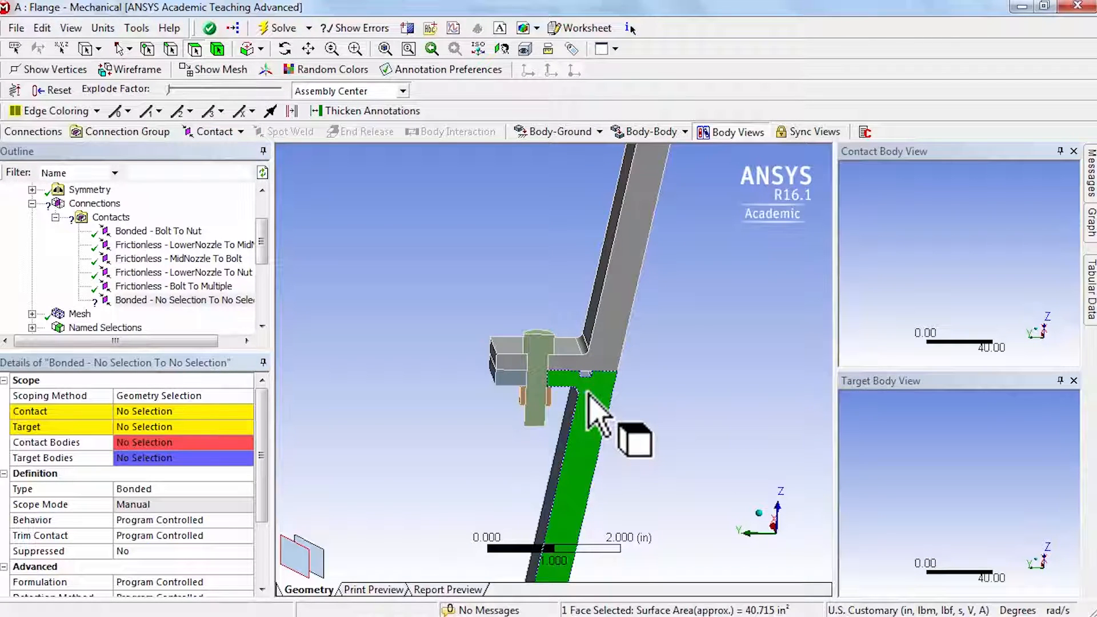
pyautogui.rightClick(589, 393)
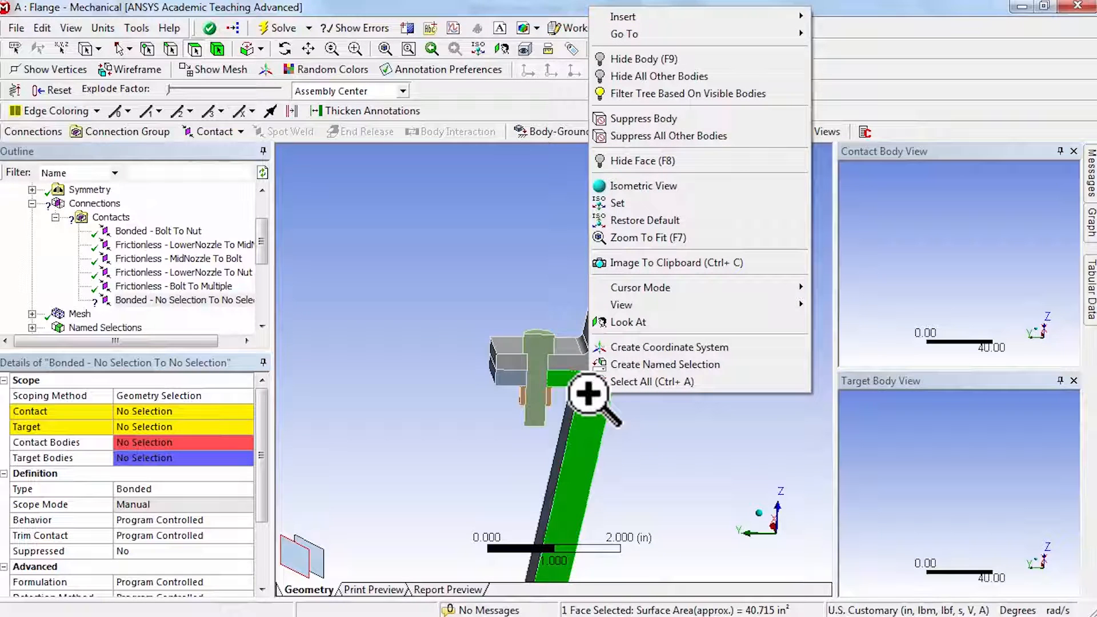
pyautogui.click(629, 76)
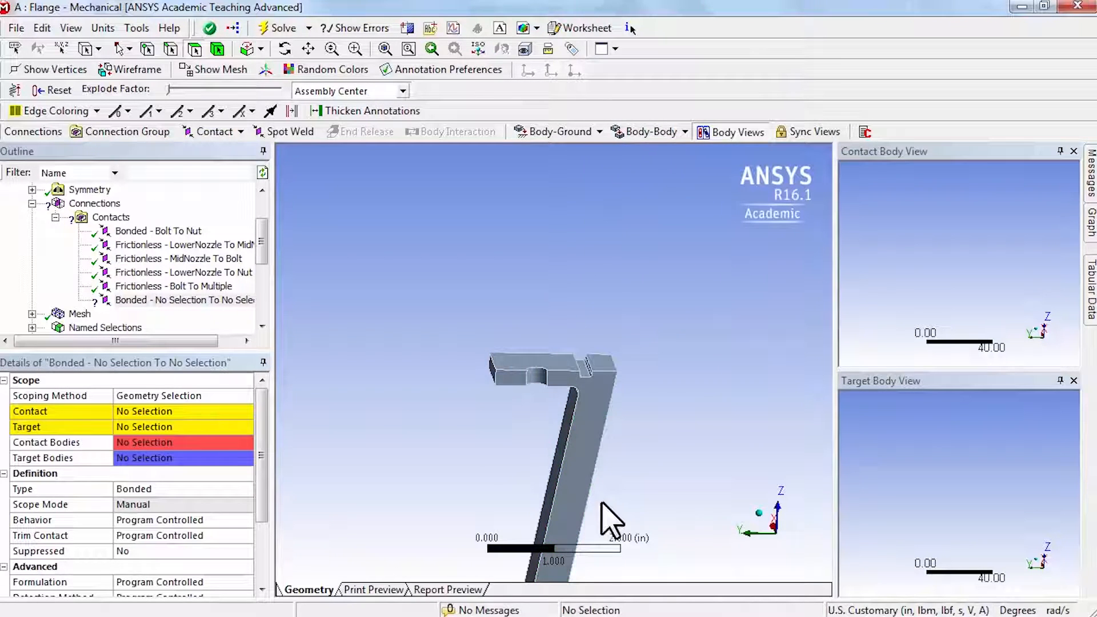
# Assign the two upper flange faces of the LowerNozzle, on either side of the groove, as the new region's contact.
pyautogui.click(523, 362)
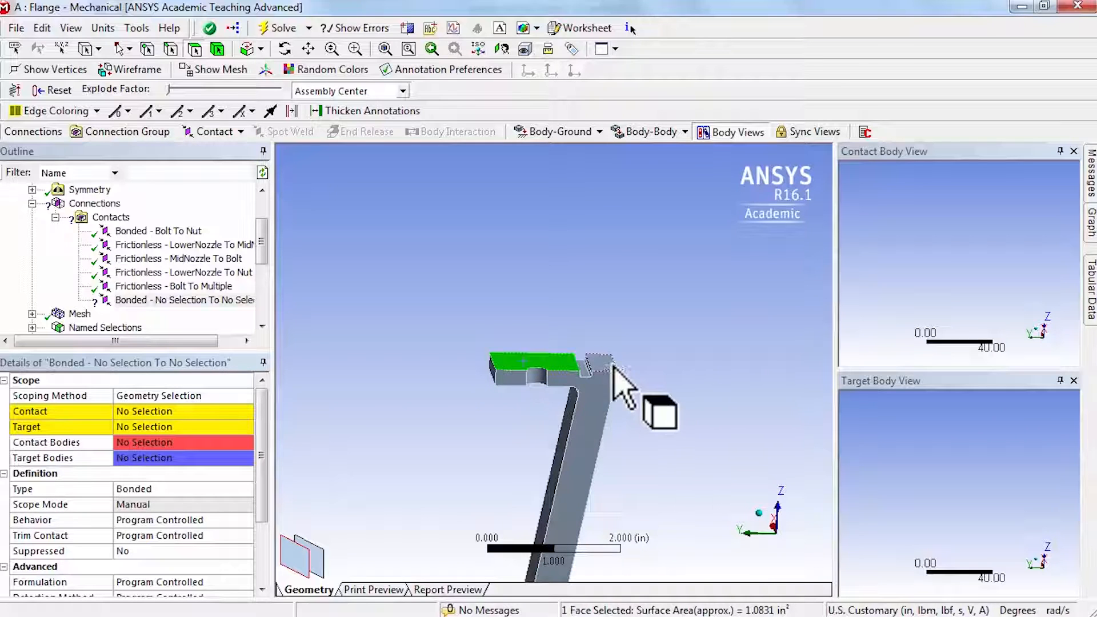
pyautogui.keyDown('ctrl'); pyautogui.click(607, 368); pyautogui.keyUp('ctrl')
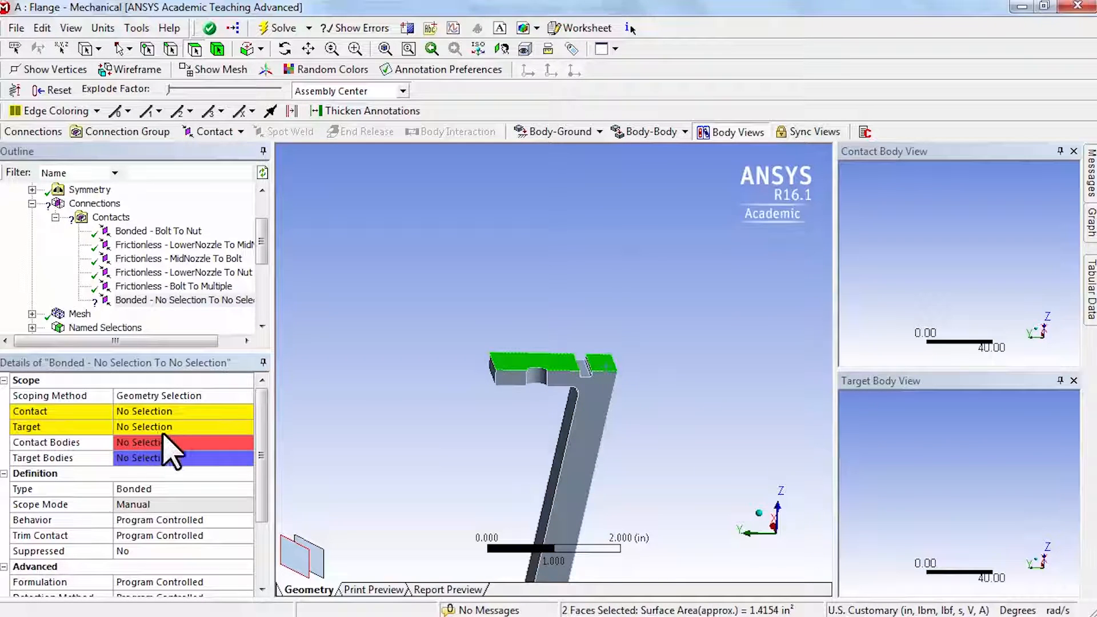
pyautogui.click(170, 411)
pyautogui.click(140, 411)
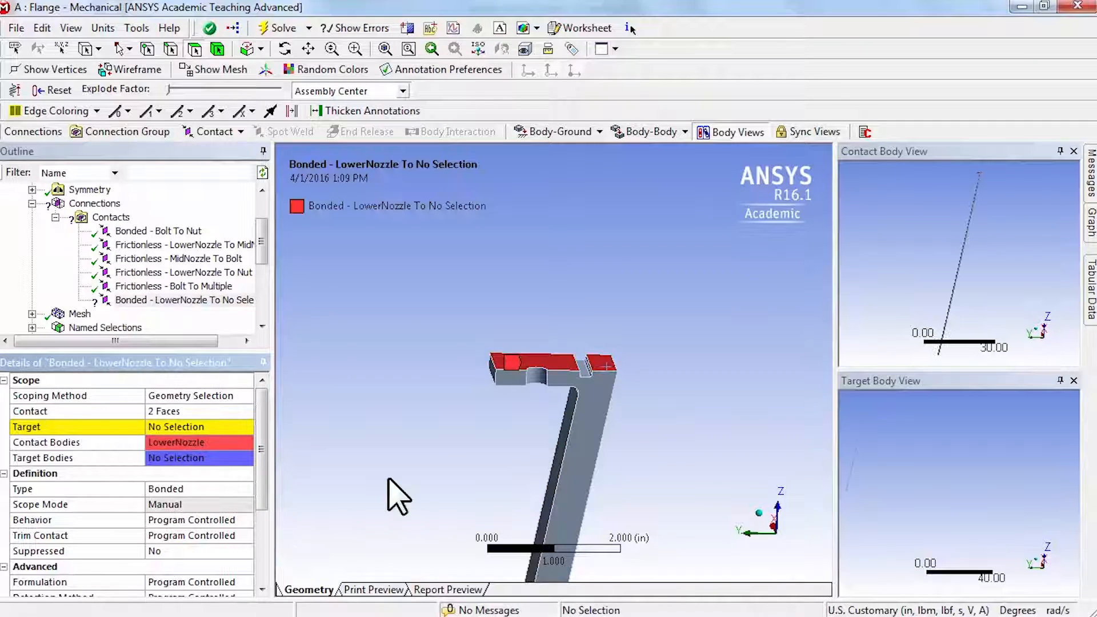
# Show all bodies again and isolate the MidNozzle body by hiding all the others.
pyautogui.rightClick(465, 420)
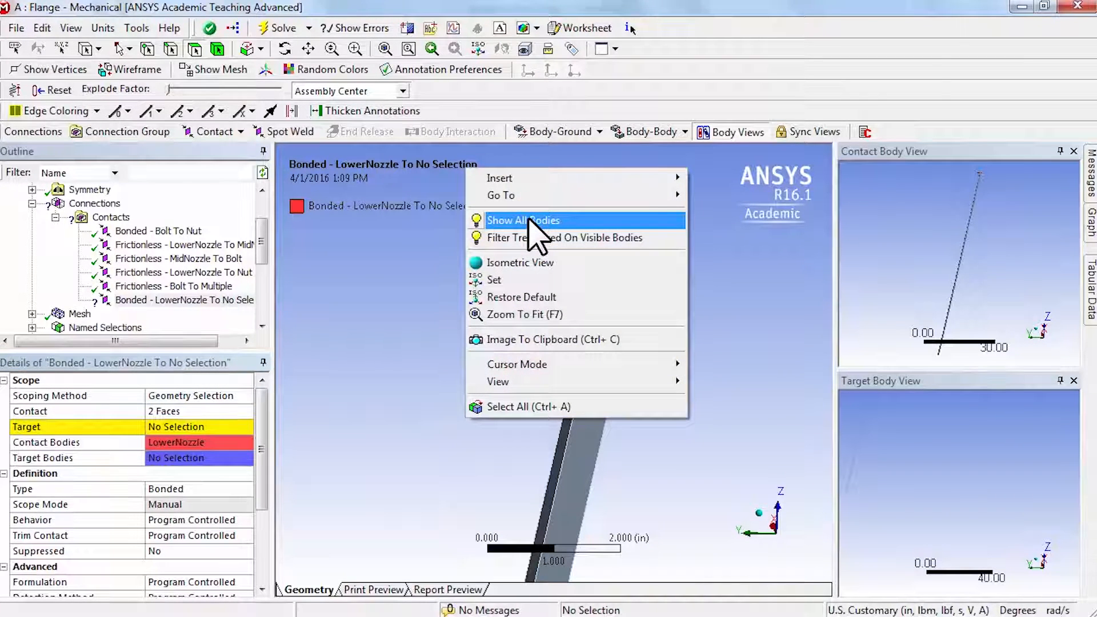
pyautogui.click(428, 440)
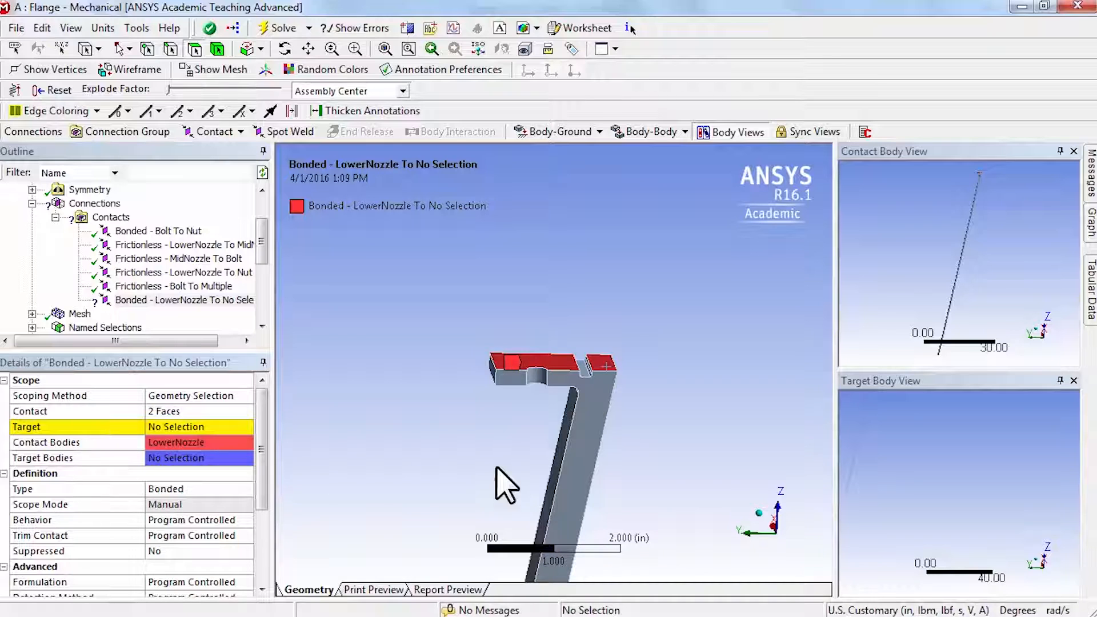
pyautogui.rightClick(472, 434)
pyautogui.click(523, 487)
pyautogui.click(619, 308)
pyautogui.rightClick(606, 279)
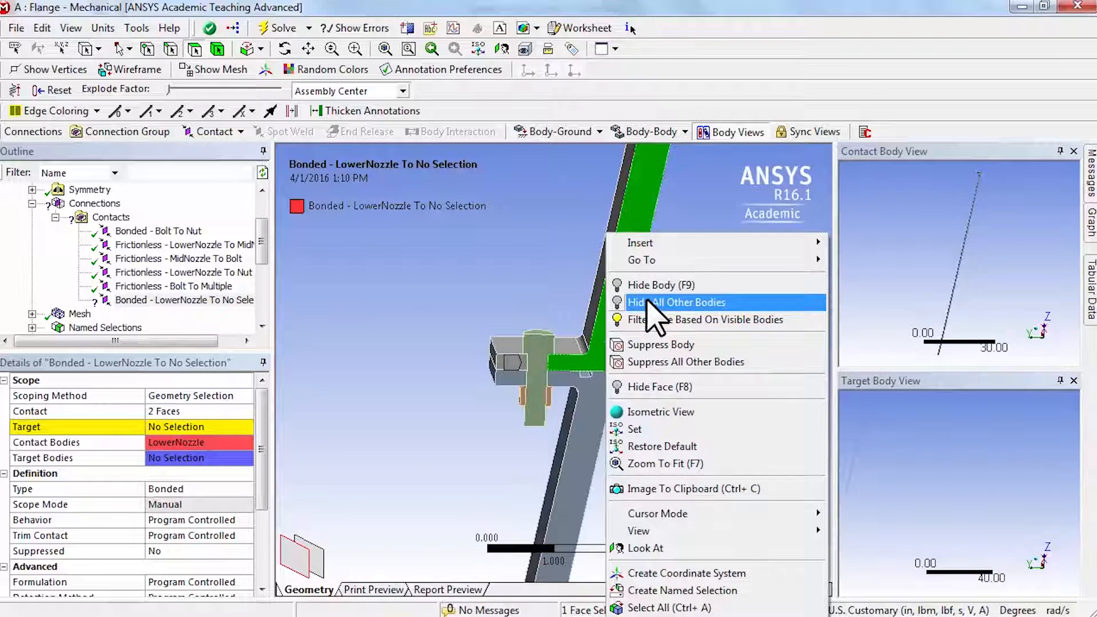
pyautogui.click(648, 303)
# Assign the two underside flange faces of the MidNozzle as the new region's target.
pyautogui.moveTo(578, 417); pyautogui.dragTo(584, 315, button='middle')
pyautogui.click(194, 428)
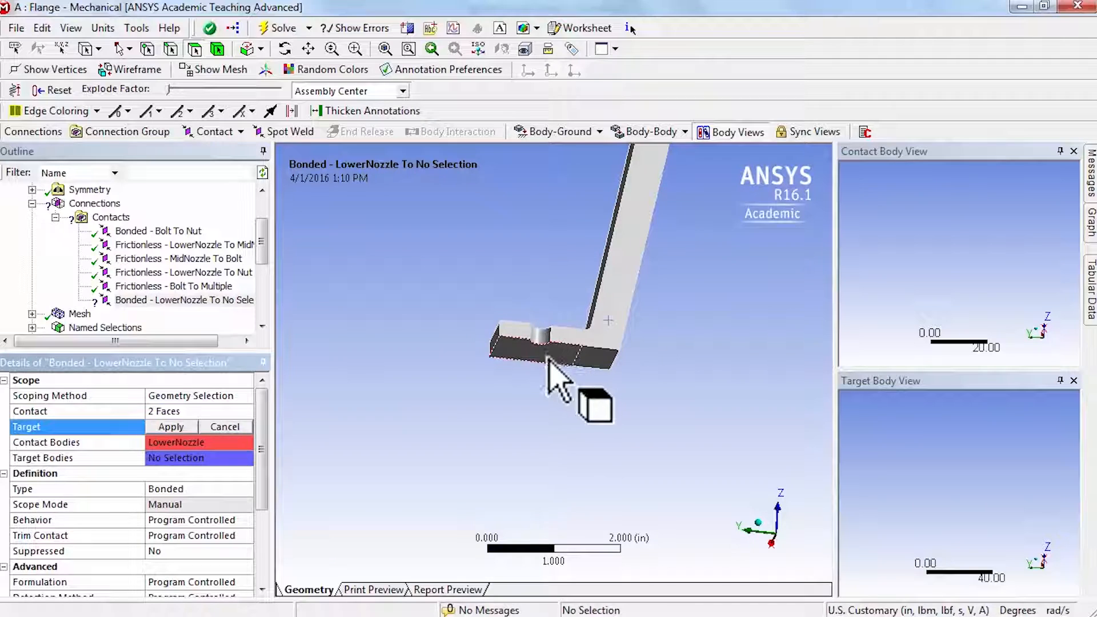
pyautogui.click(577, 359)
pyautogui.keyDown('ctrl'); pyautogui.click(586, 361); pyautogui.keyUp('ctrl')
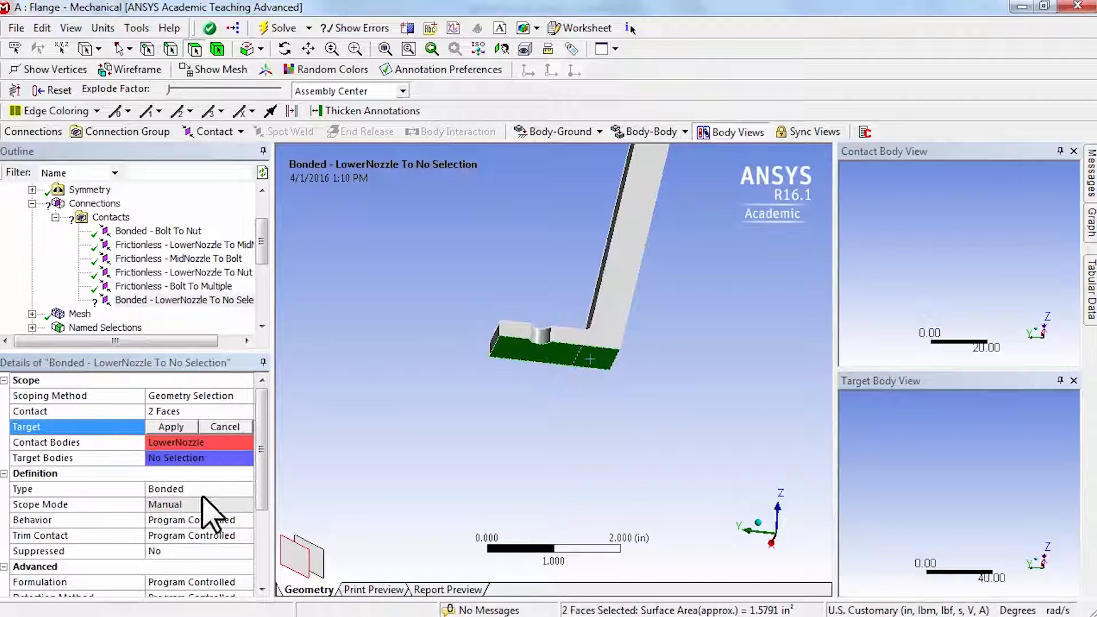
pyautogui.click(180, 427)
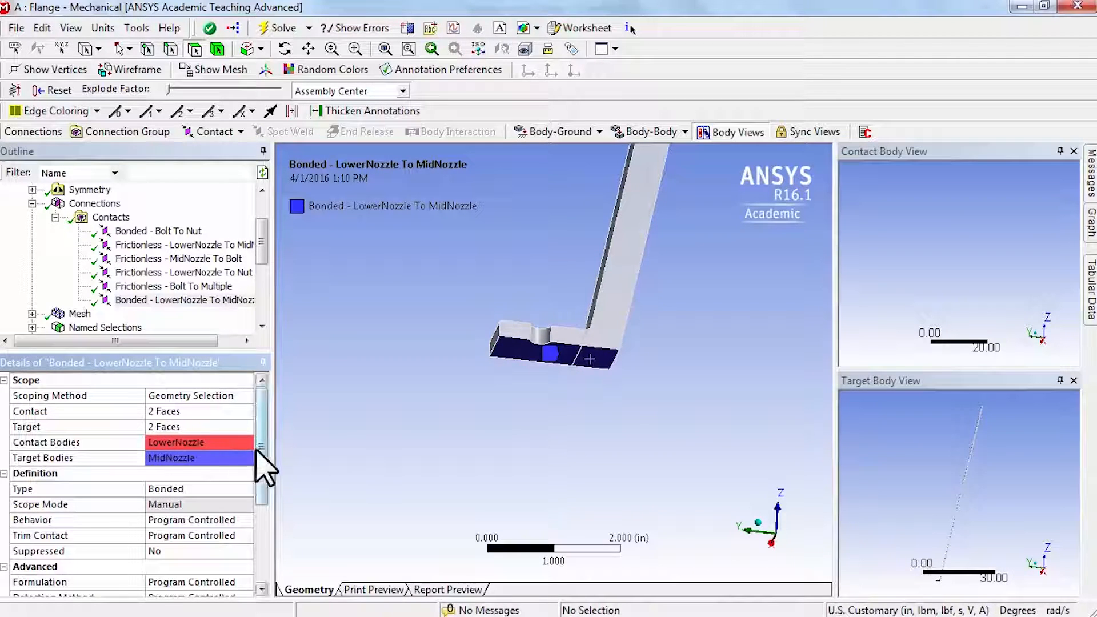
# Show all bodies and set the new LowerNozzle to MidNozzle contact's type to Frictionless.
pyautogui.rightClick(407, 416)
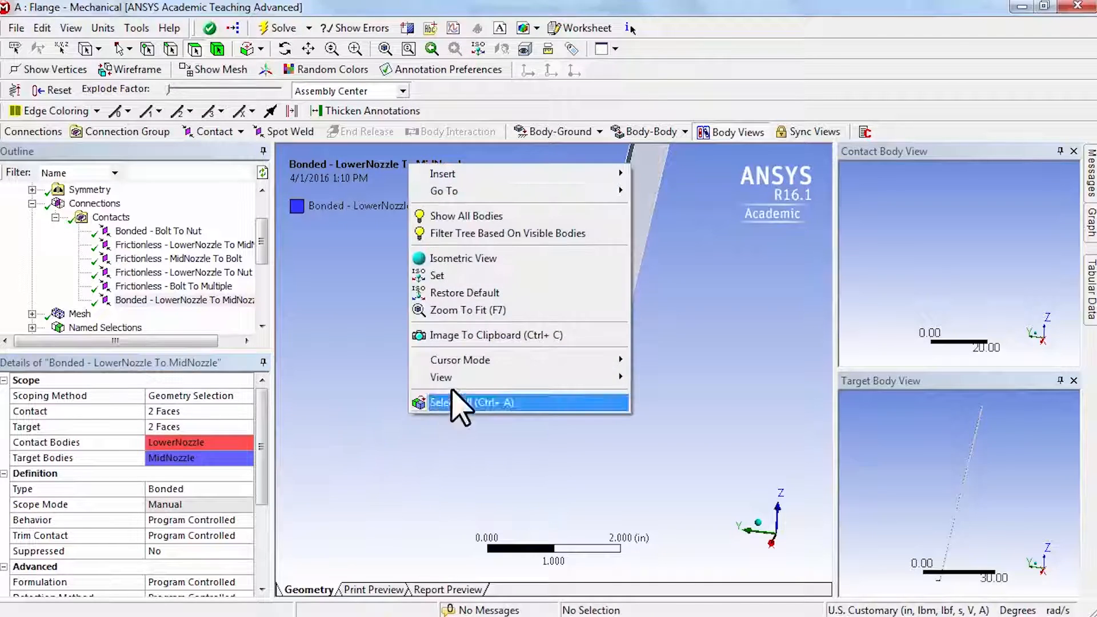
pyautogui.click(486, 220)
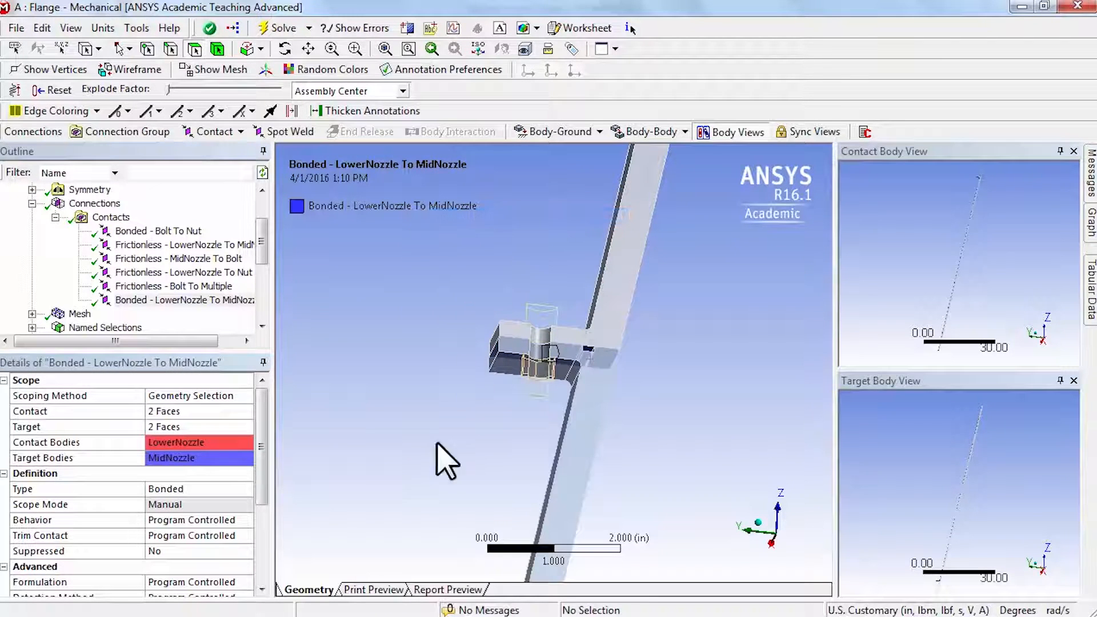
pyautogui.moveTo(262, 440); pyautogui.dragTo(269, 480)
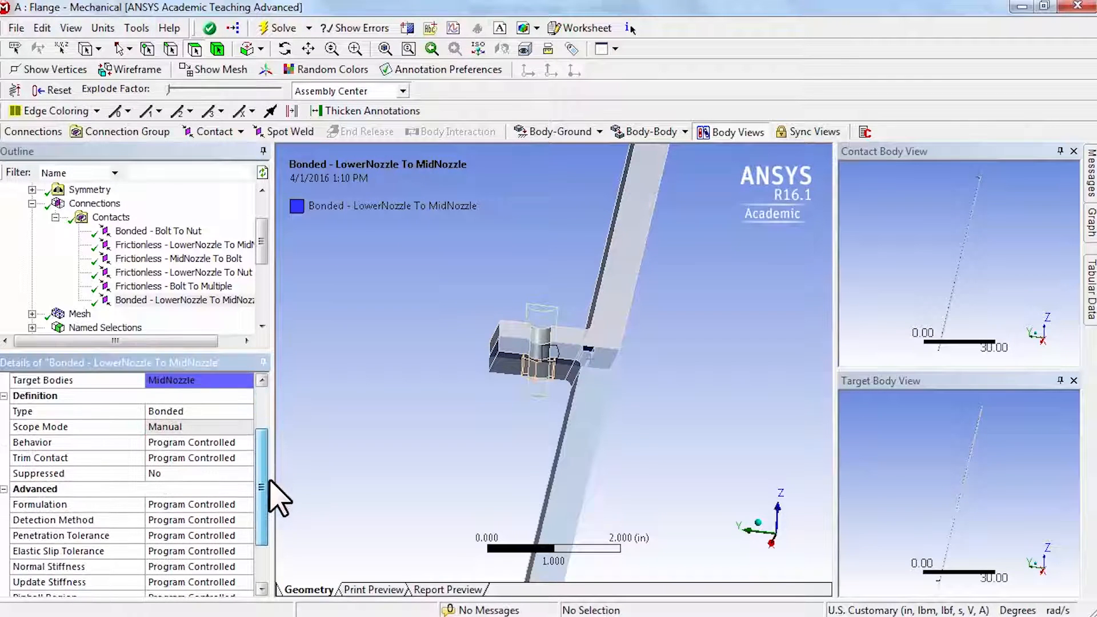
pyautogui.click(176, 412)
pyautogui.click(246, 412)
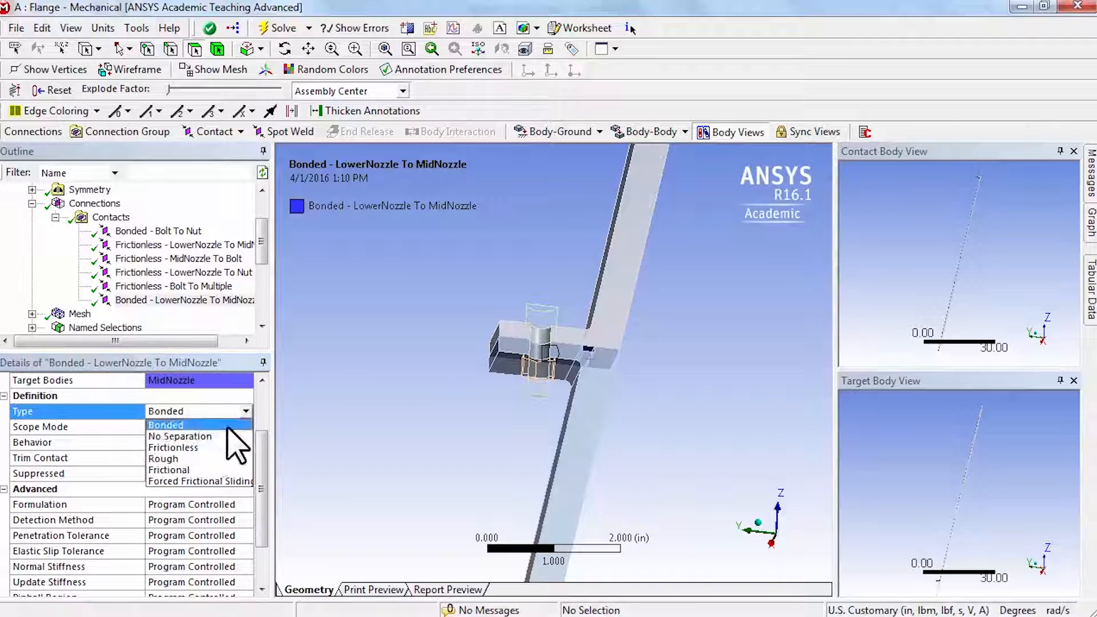
pyautogui.click(178, 448)
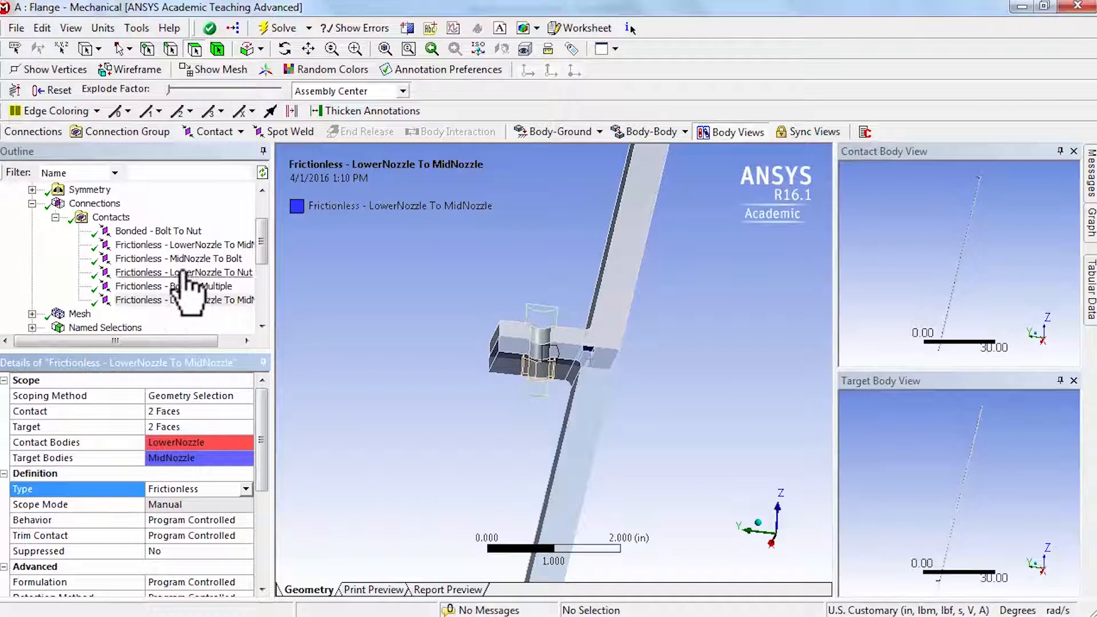
# Delete the manually added, duplicate Frictionless - LowerNozzle To MidNozzle contact at the end of the Contacts list.
pyautogui.rightClick(166, 302)
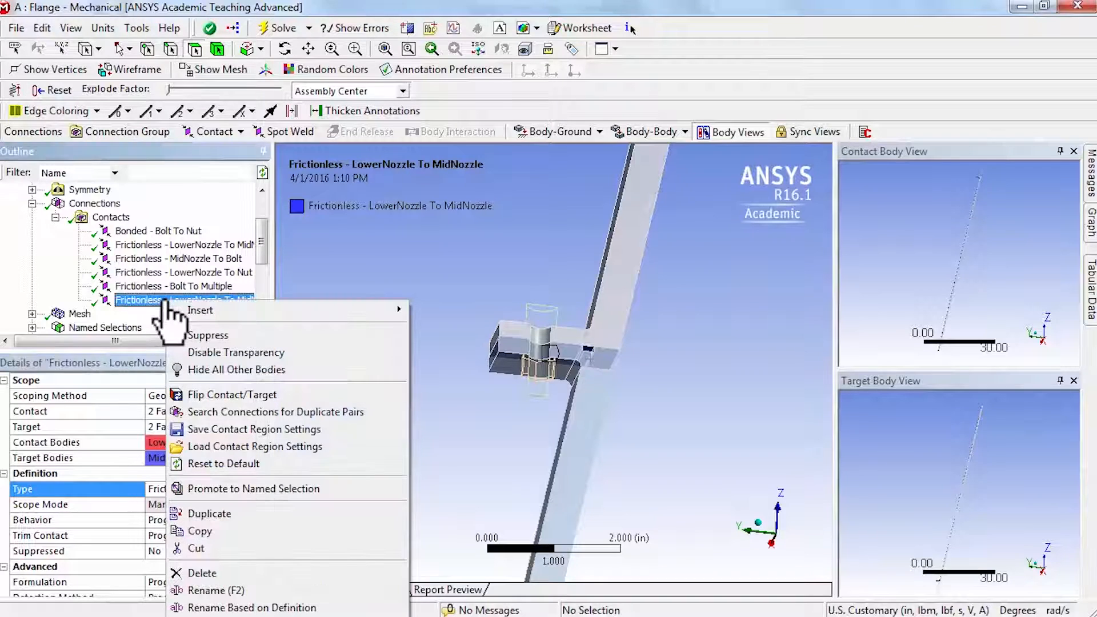
pyautogui.click(212, 573)
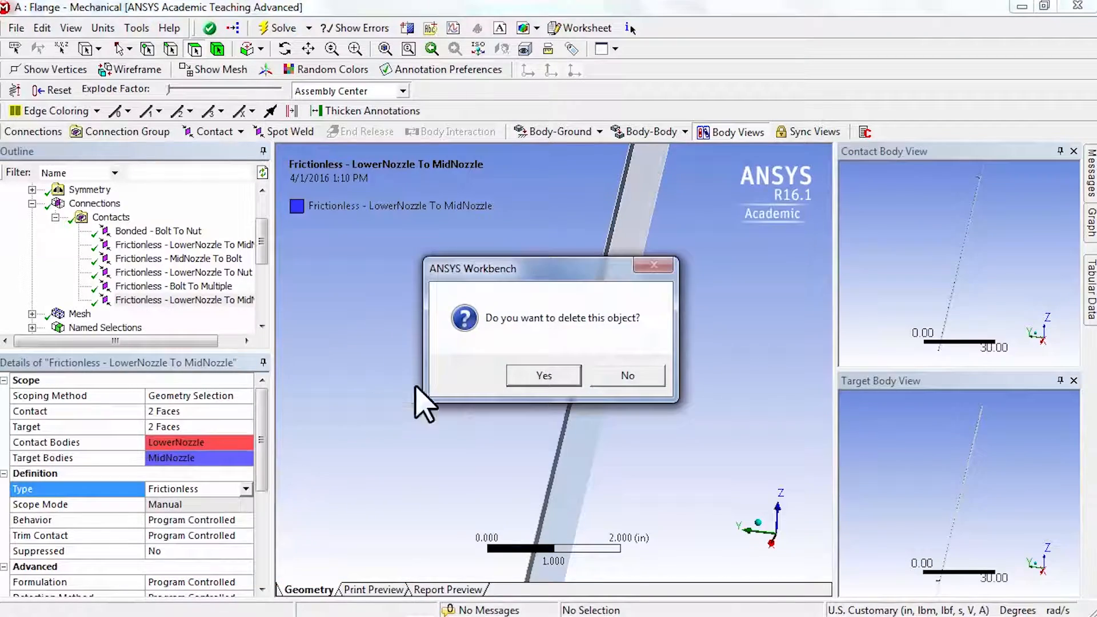